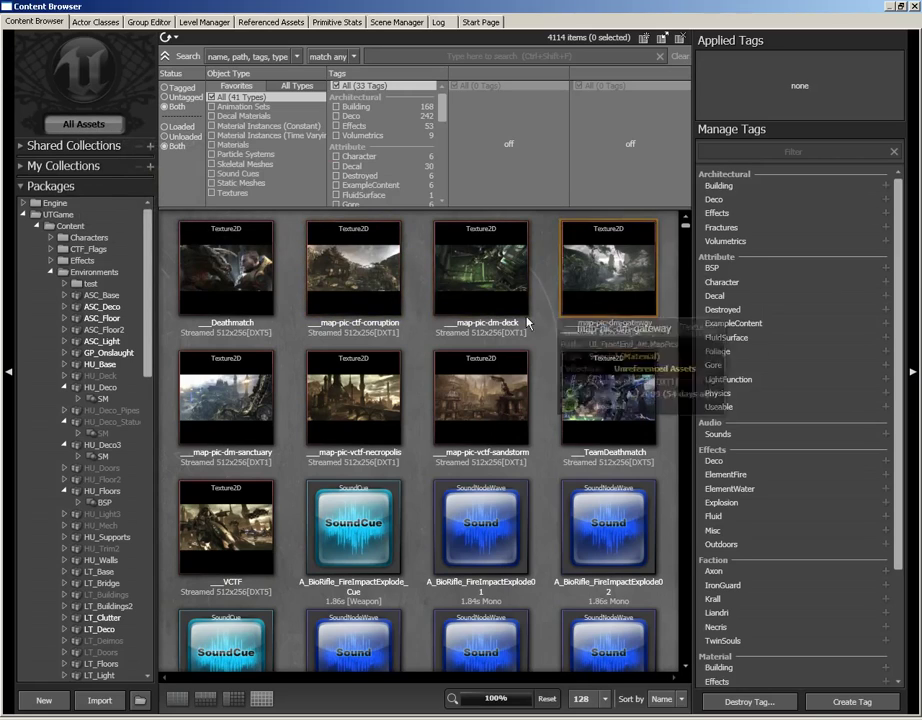
# Apply the Misc tag from the Effects group to the ___Deathmatch texture.
pyautogui.click(238, 283)
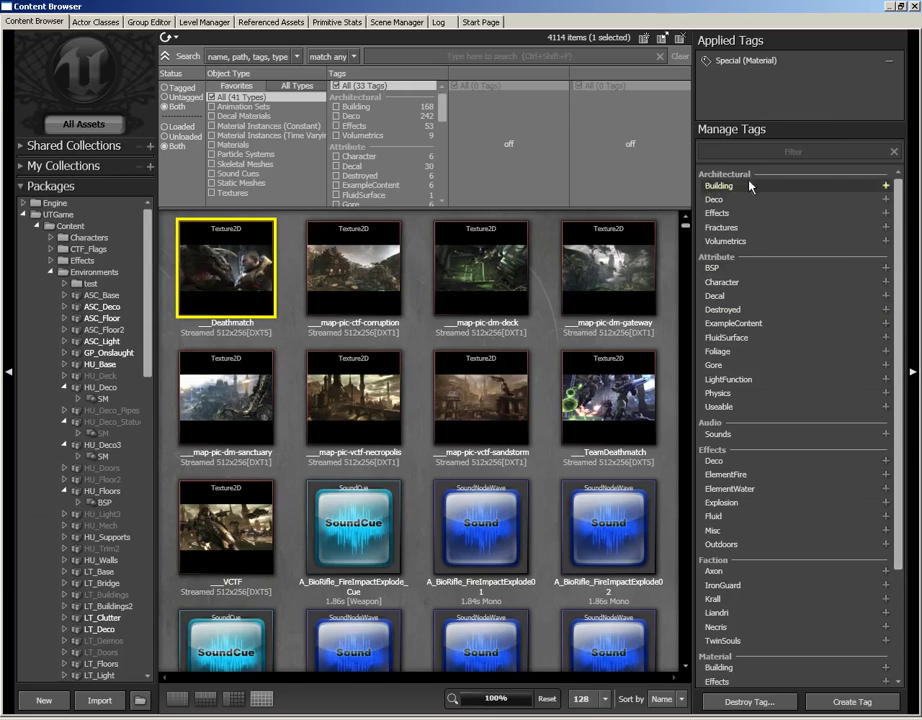
pyautogui.scroll(-3, 899, 251)
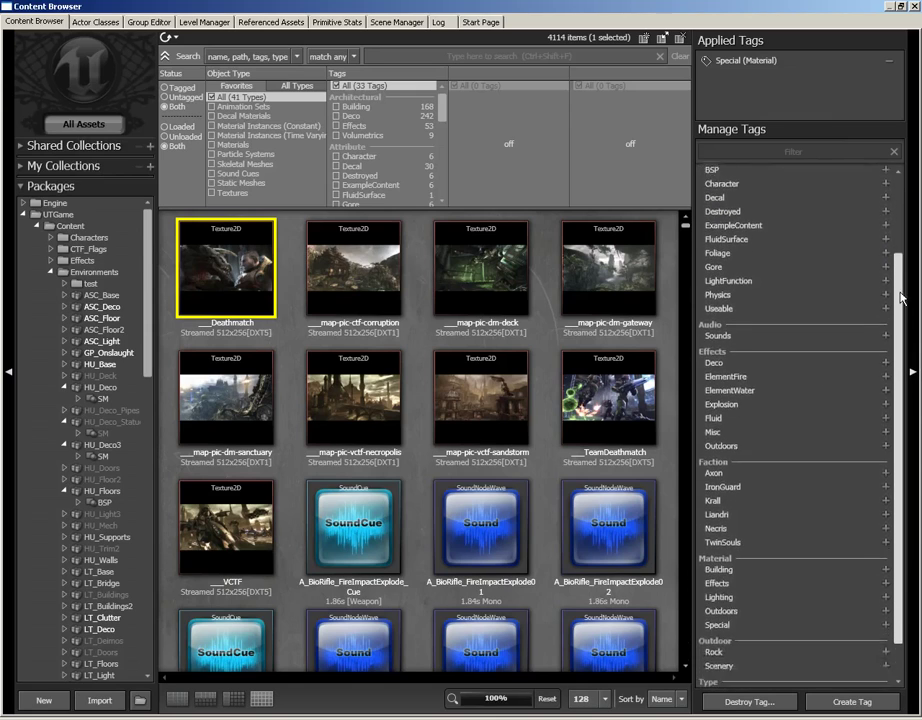
pyautogui.scroll(-2, 899, 298)
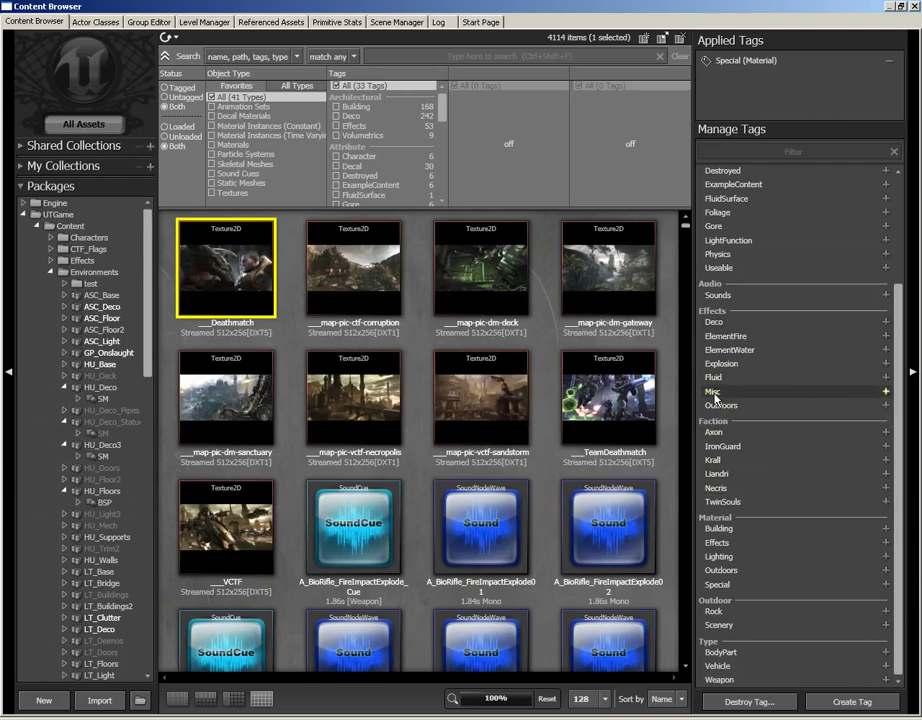
pyautogui.click(886, 393)
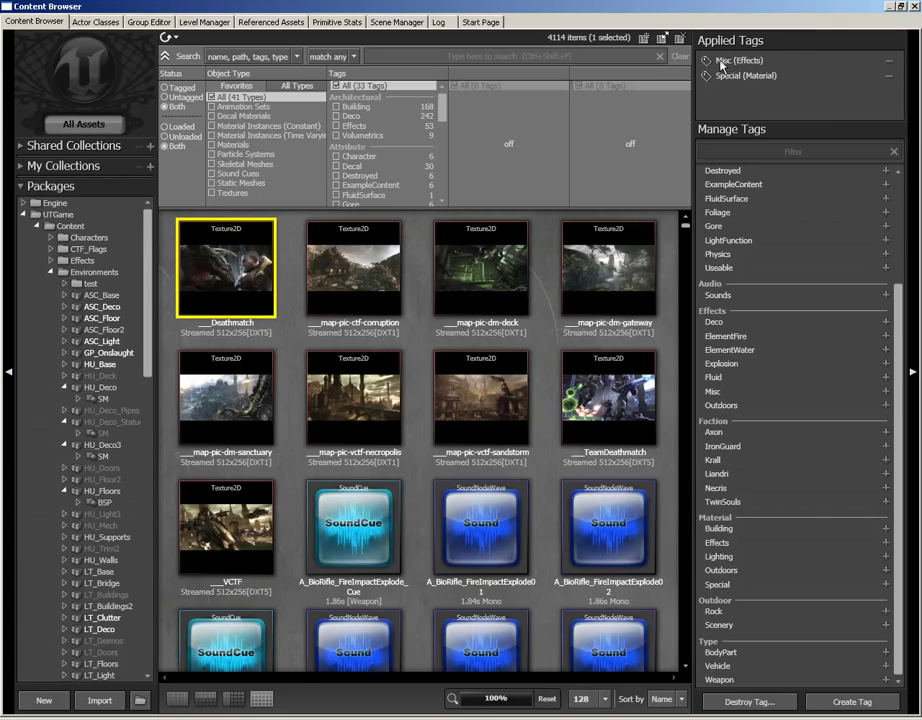
# Remove the Misc (Effects) tag from the ___Deathmatch texture and filter the list of manageable tags by "mat".
pyautogui.click(891, 65)
pyautogui.write('mat')
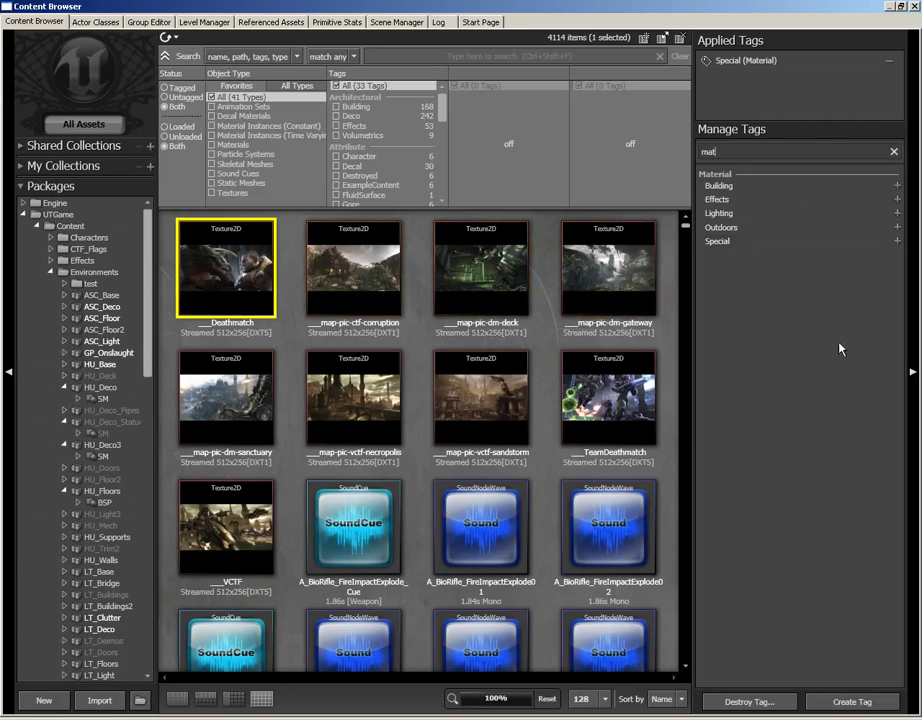
pyautogui.click(903, 8)
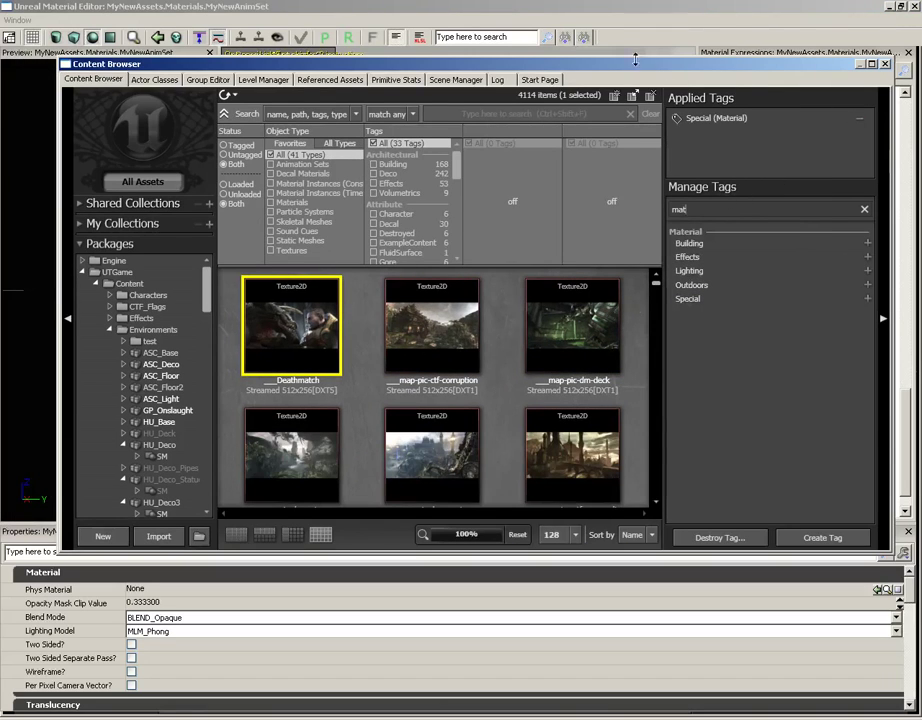
pyautogui.click(914, 7)
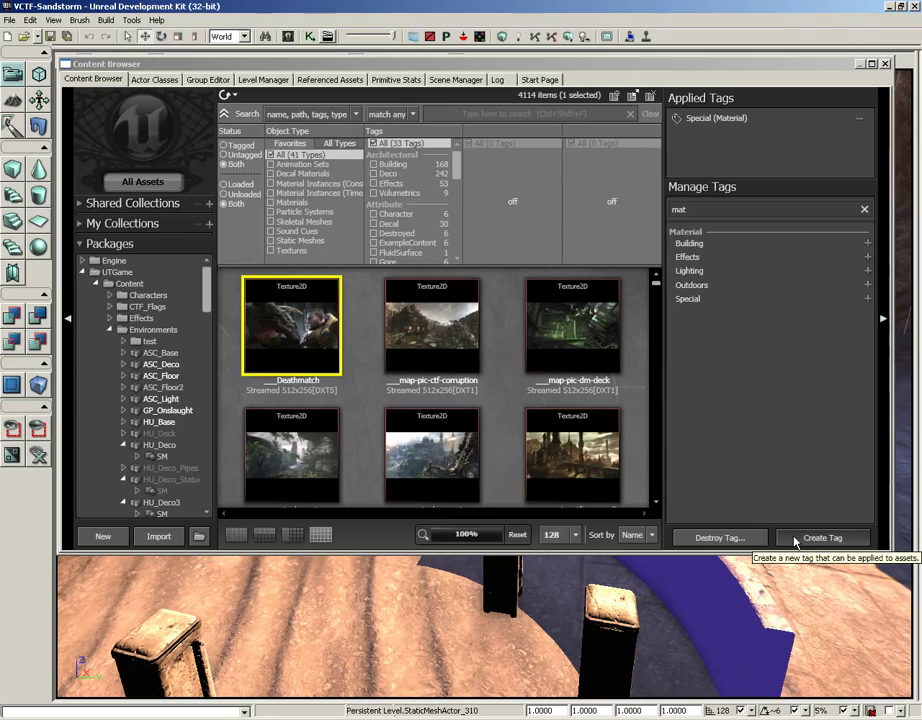
pyautogui.click(870, 63)
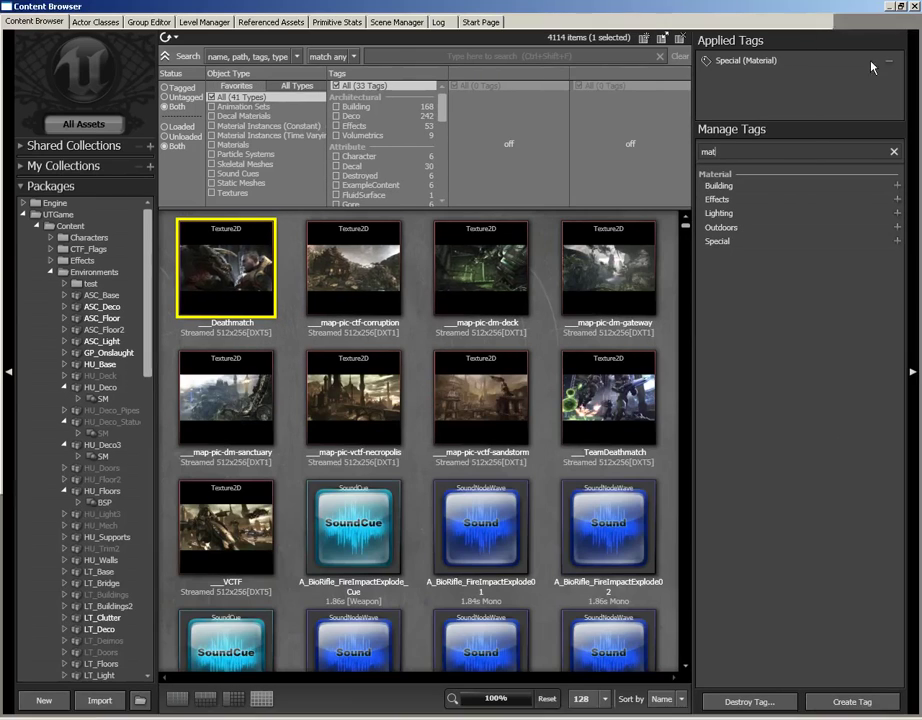
# Create a new tag named GameTypeScreens in a new group called CustomTags.
pyautogui.click(840, 702)
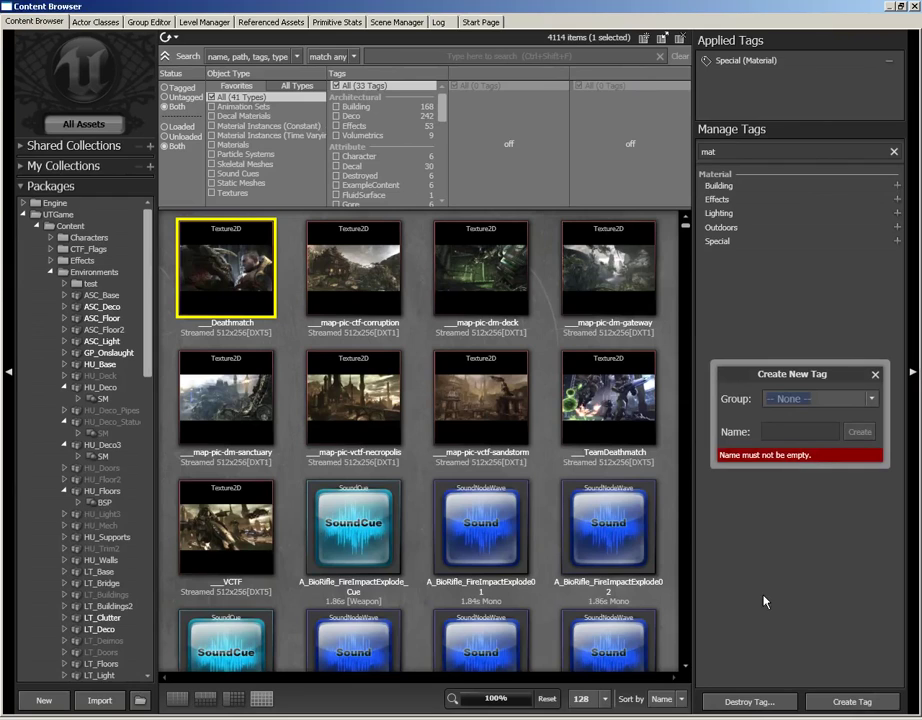
pyautogui.click(767, 427)
pyautogui.write('GameTy')
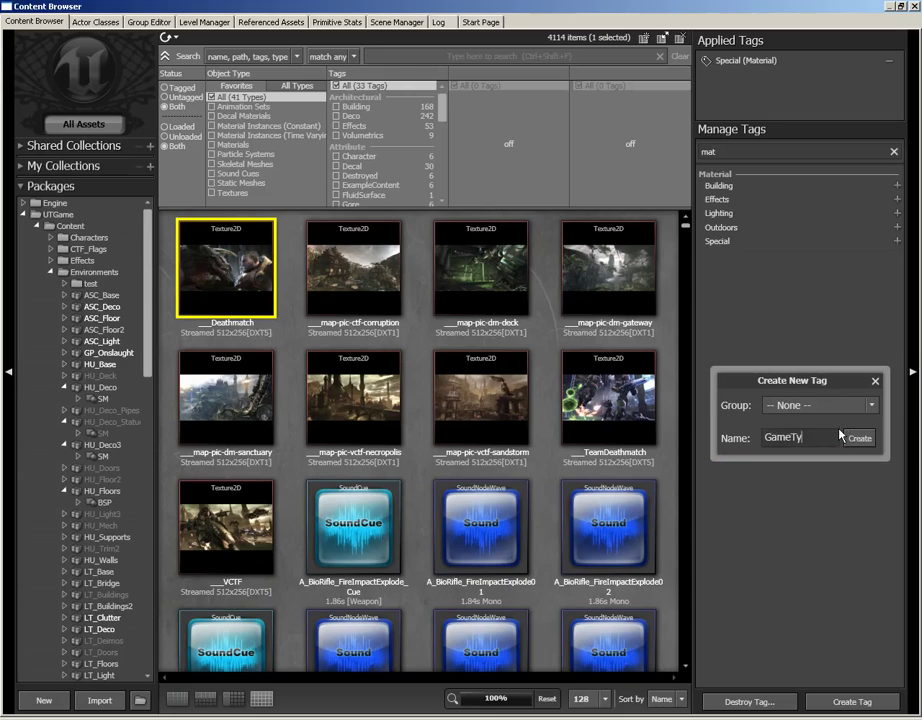
pyautogui.write('peScreens')
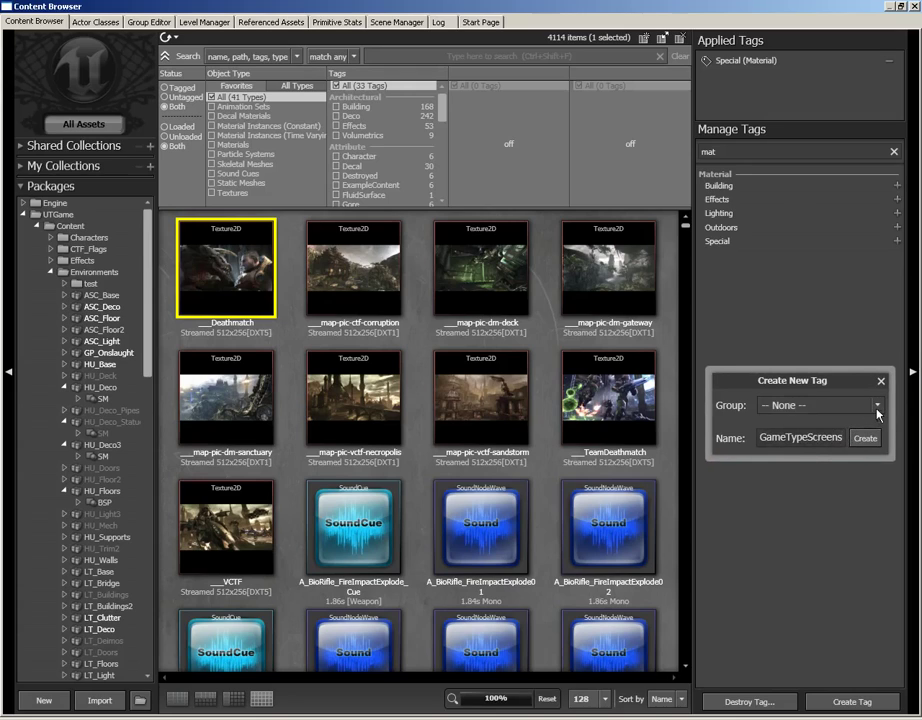
pyautogui.click(877, 405)
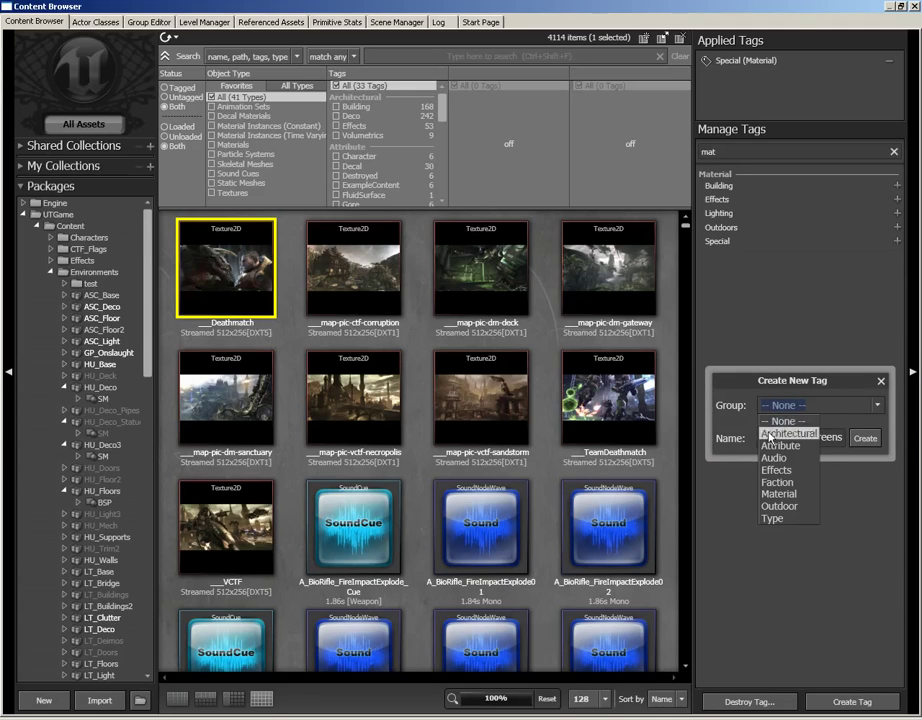
pyautogui.click(785, 493)
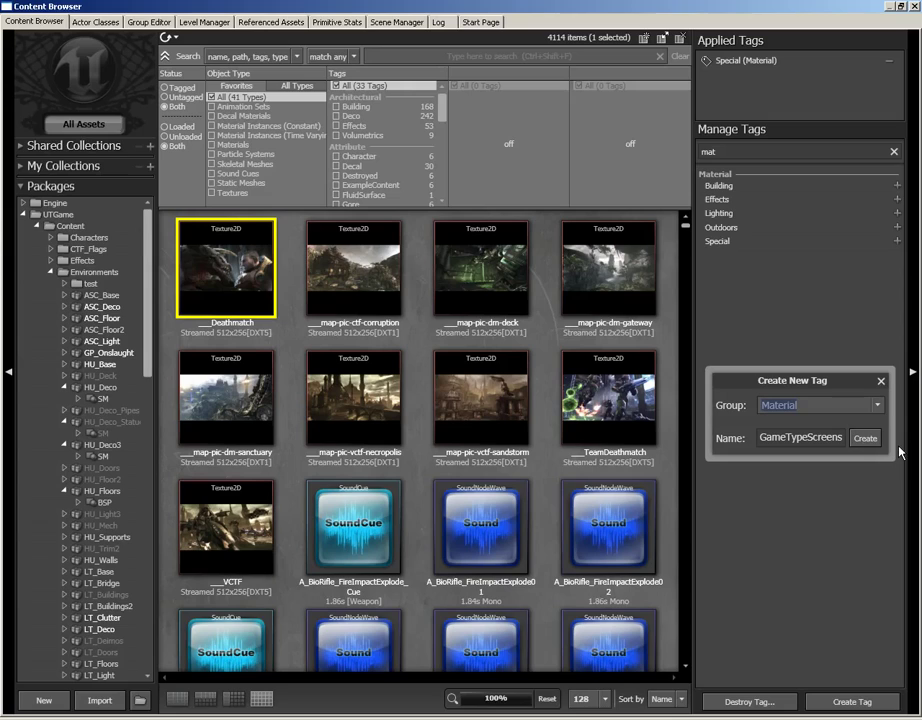
pyautogui.write('Custon')
pyautogui.write('Tags')
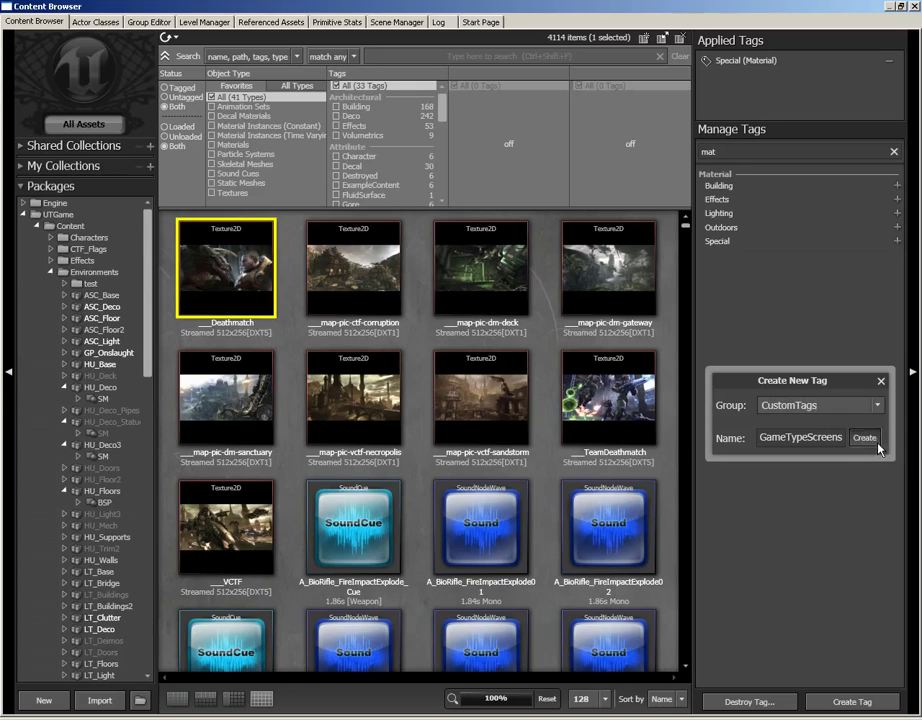
pyautogui.click(866, 438)
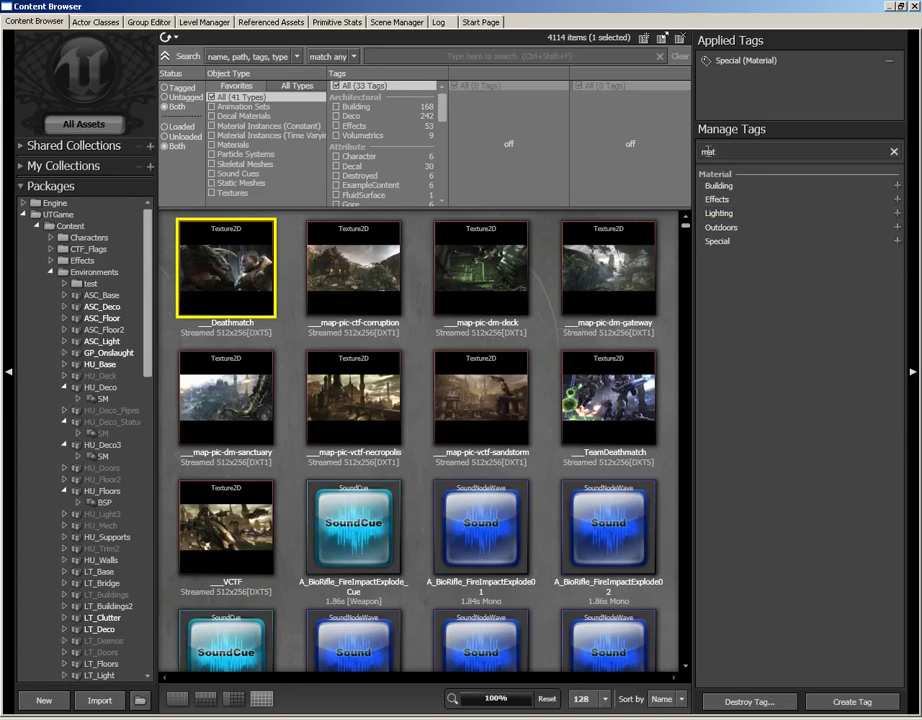
# Clear the tag list filter and apply the GameTypeScreens tag to all nine textures from ___Deathmatch through ___VCTF.
pyautogui.click(893, 153)
pyautogui.moveTo(899, 270); pyautogui.dragTo(898, 297)
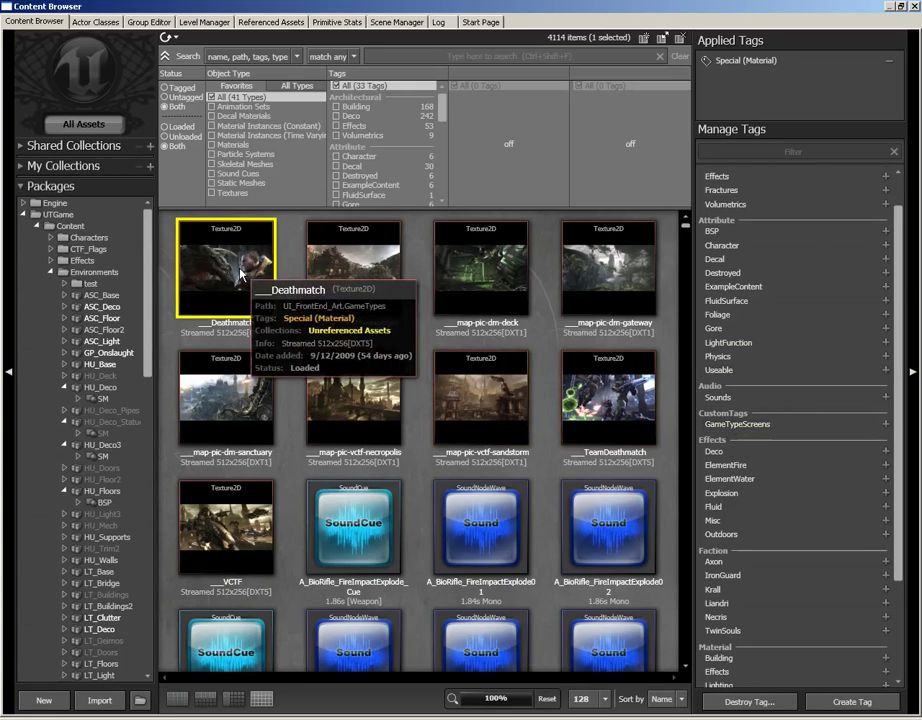
pyautogui.keyDown('shift'); pyautogui.click(236, 514); pyautogui.keyUp('shift')
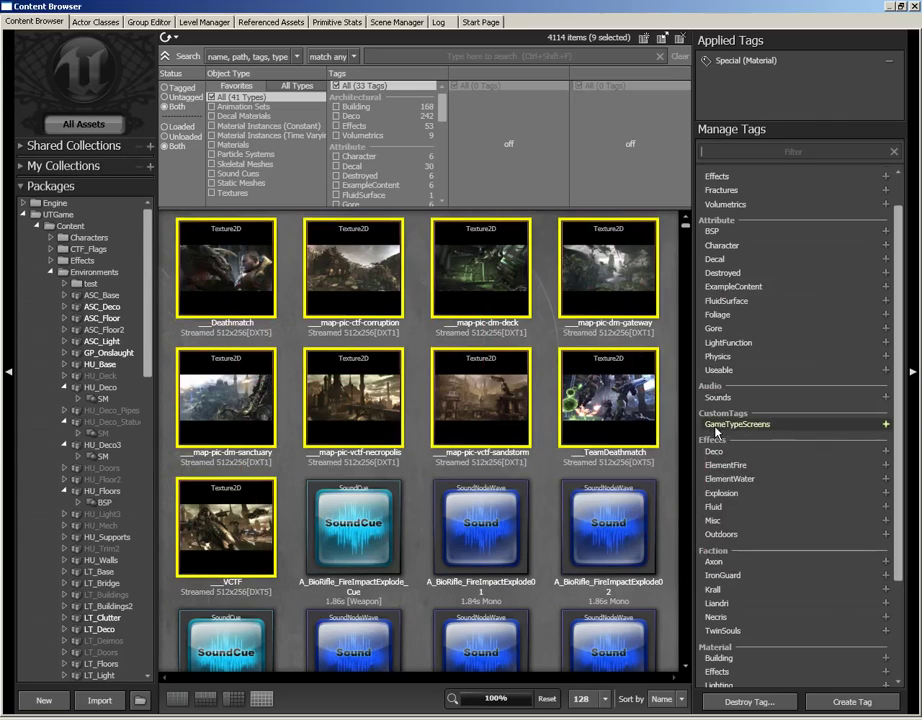
pyautogui.click(885, 425)
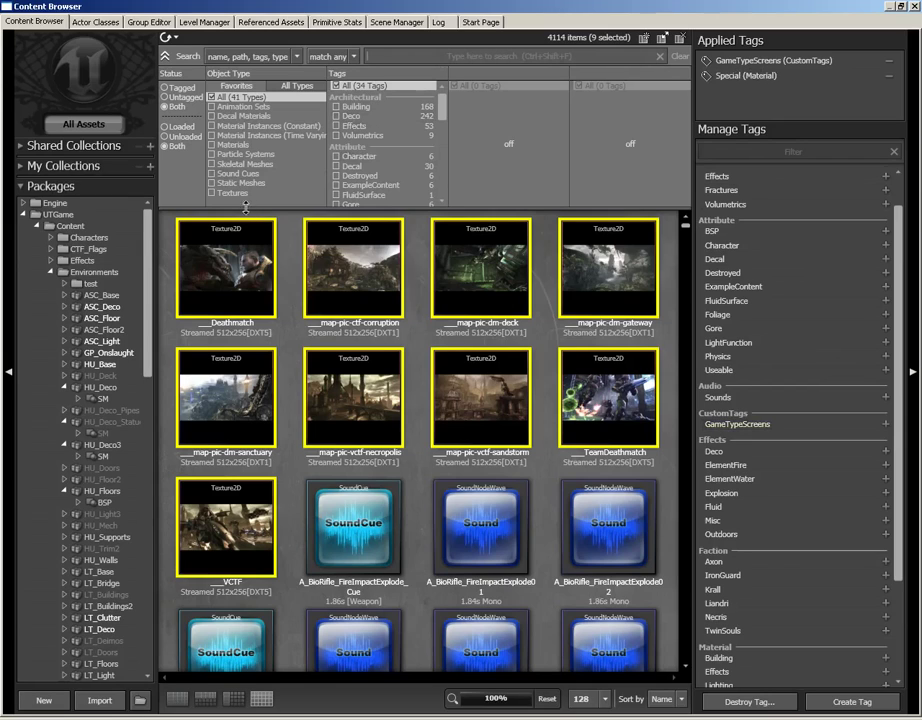
# Filter the assets to Textures tagged GameTypeScreens, and clear the filters after viewing the matches.
pyautogui.click(226, 195)
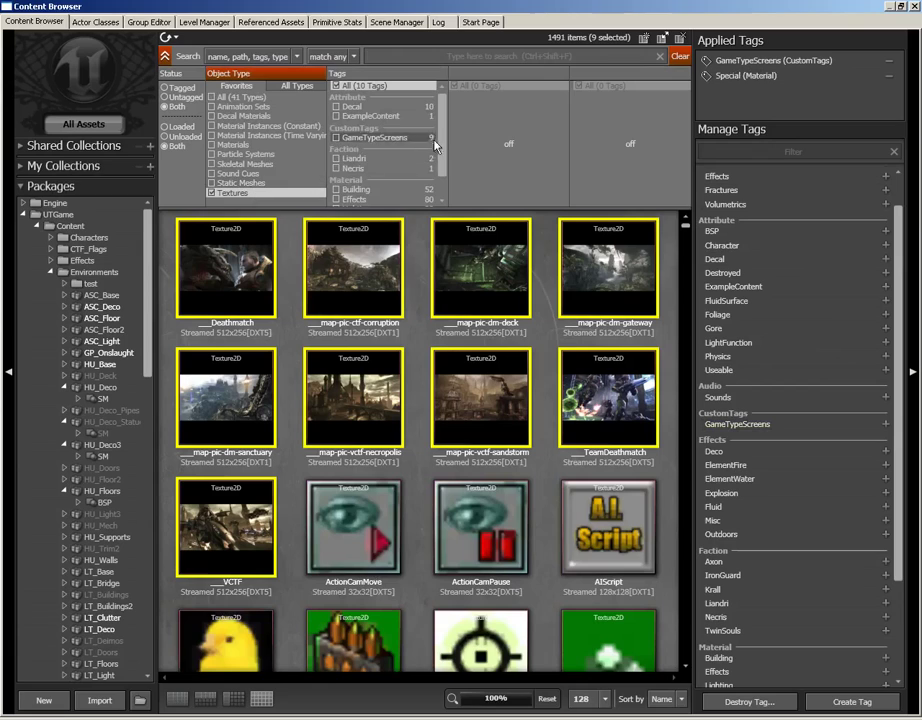
pyautogui.moveTo(440, 130)
pyautogui.mouseDown()
pyautogui.moveTo(441, 145)
pyautogui.moveTo(441, 131)
pyautogui.mouseUp()
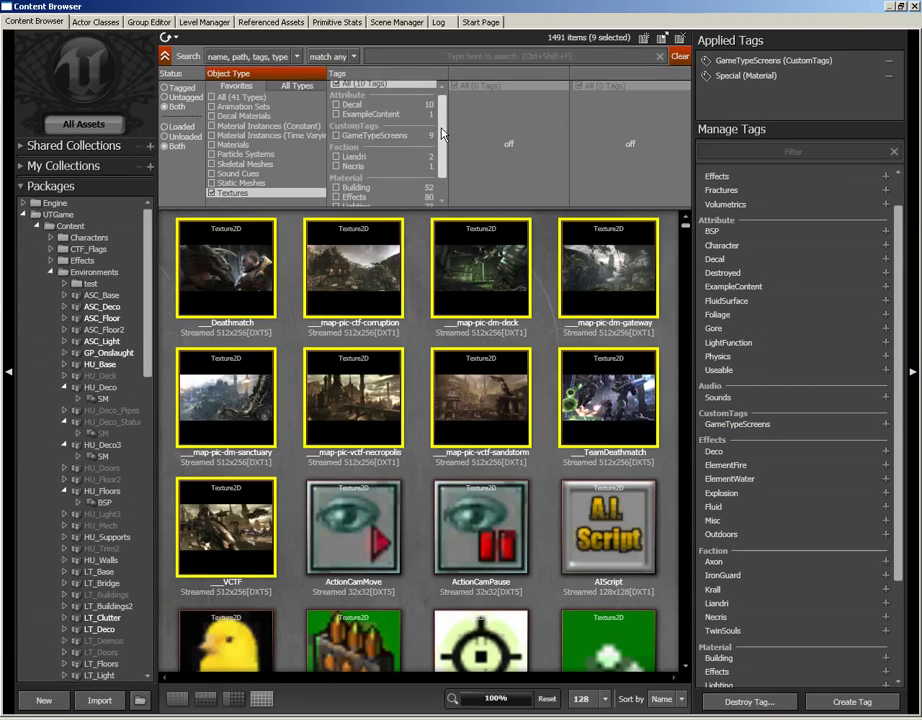
pyautogui.click(342, 139)
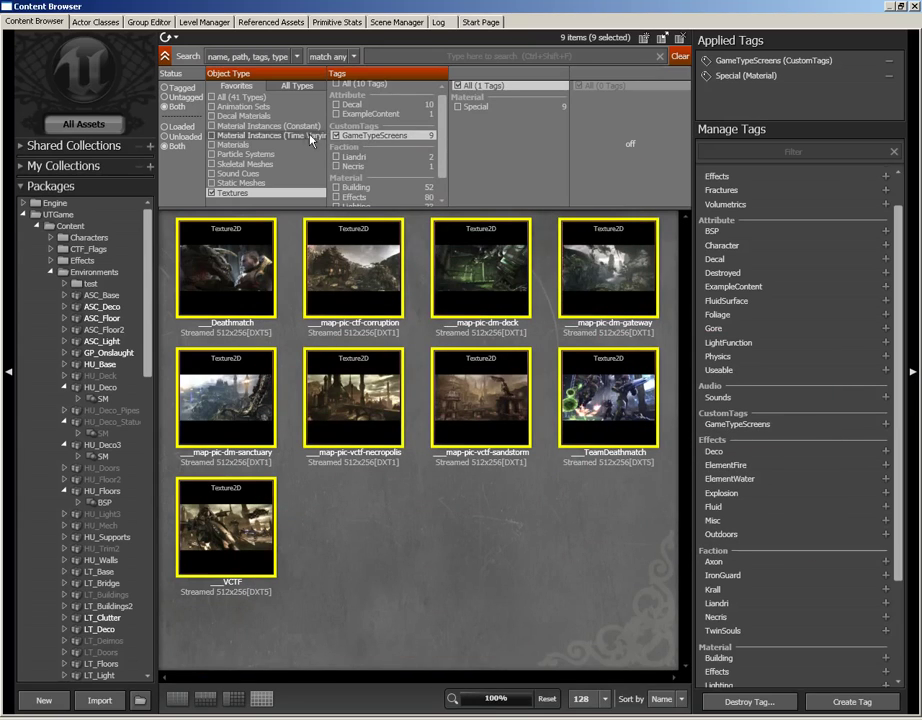
pyautogui.click(680, 56)
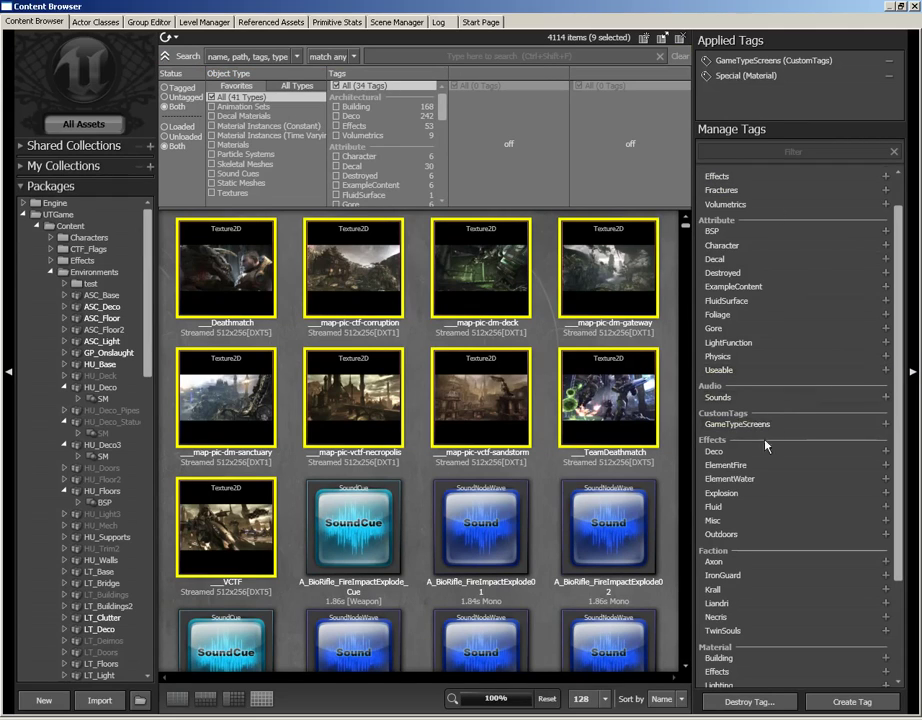
# Destroy the GameTypeScreens tag from the CustomTags group and select the ___map-pic-ctf-corruption texture.
pyautogui.click(737, 703)
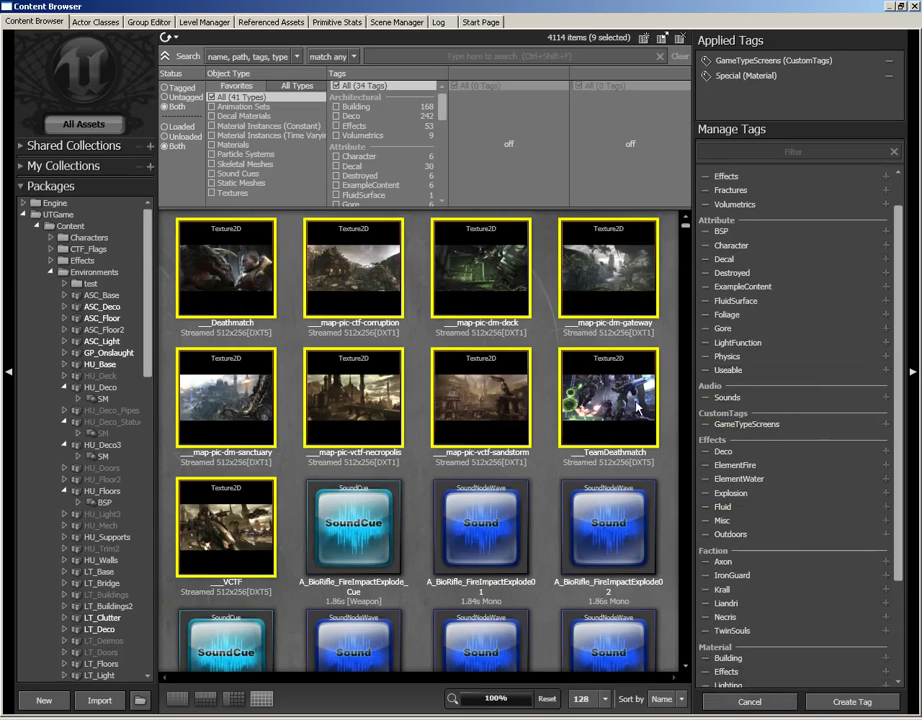
pyautogui.click(707, 428)
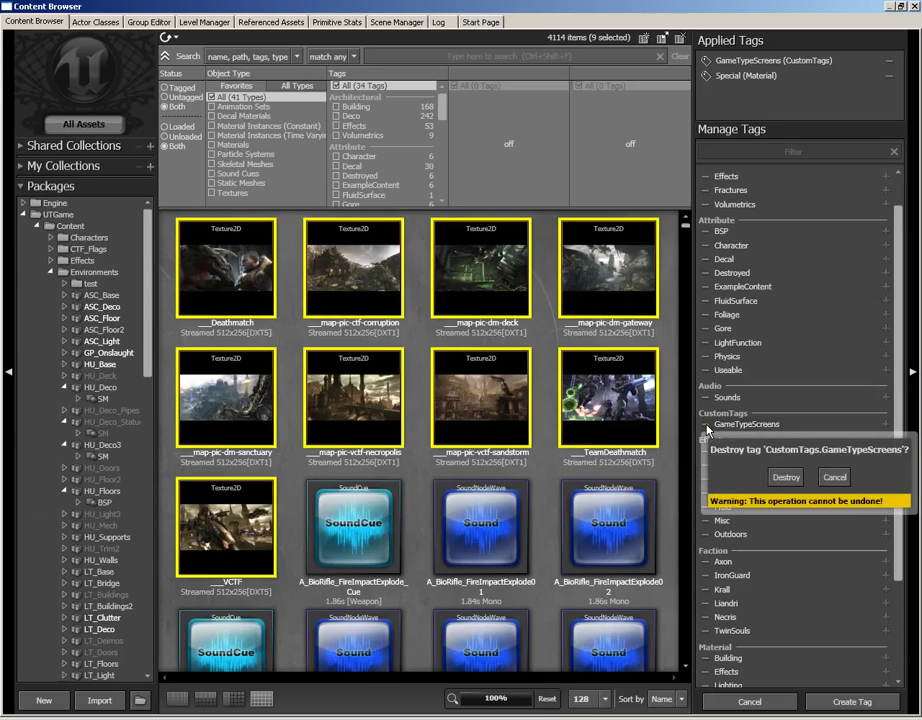
pyautogui.click(786, 479)
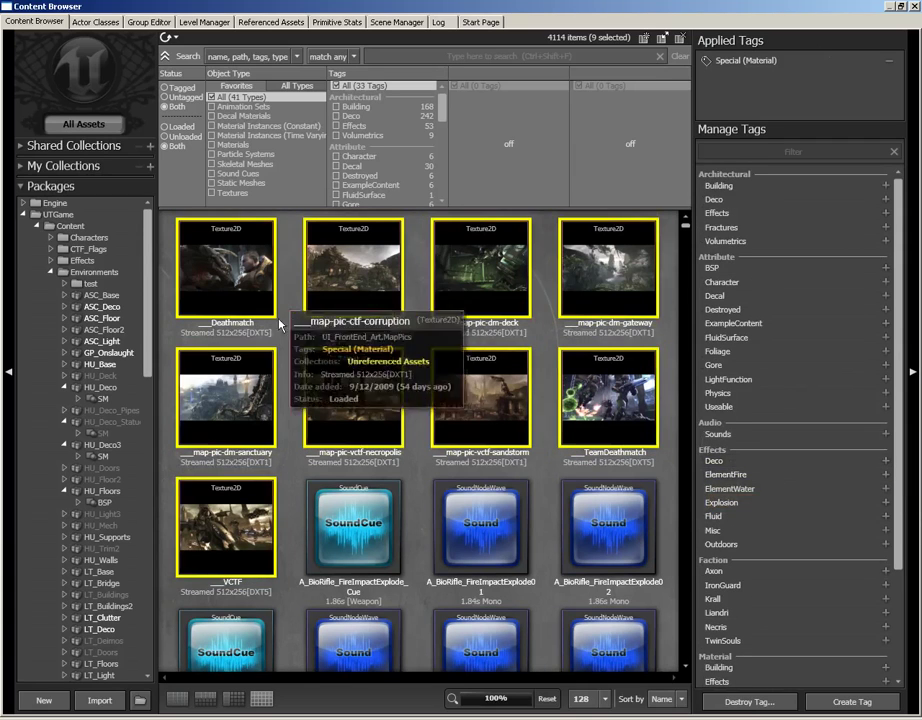
pyautogui.click(232, 269)
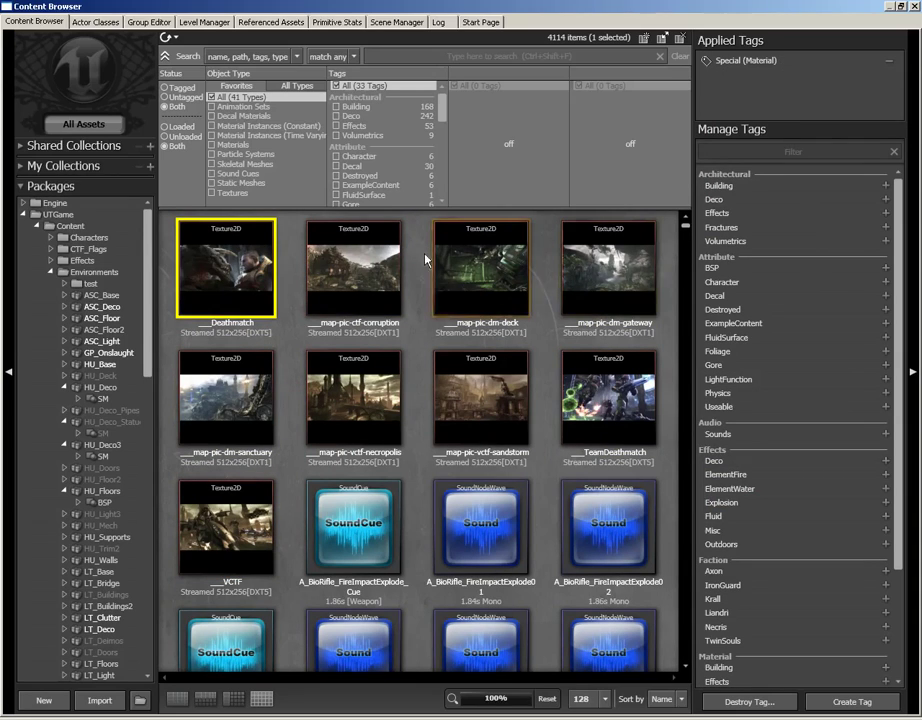
pyautogui.click(372, 268)
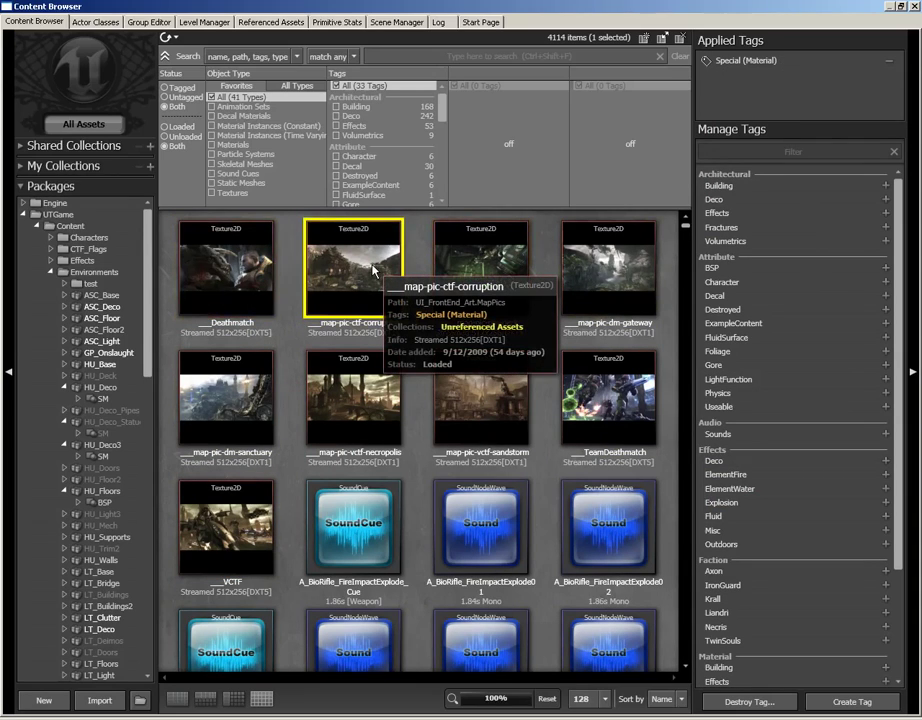